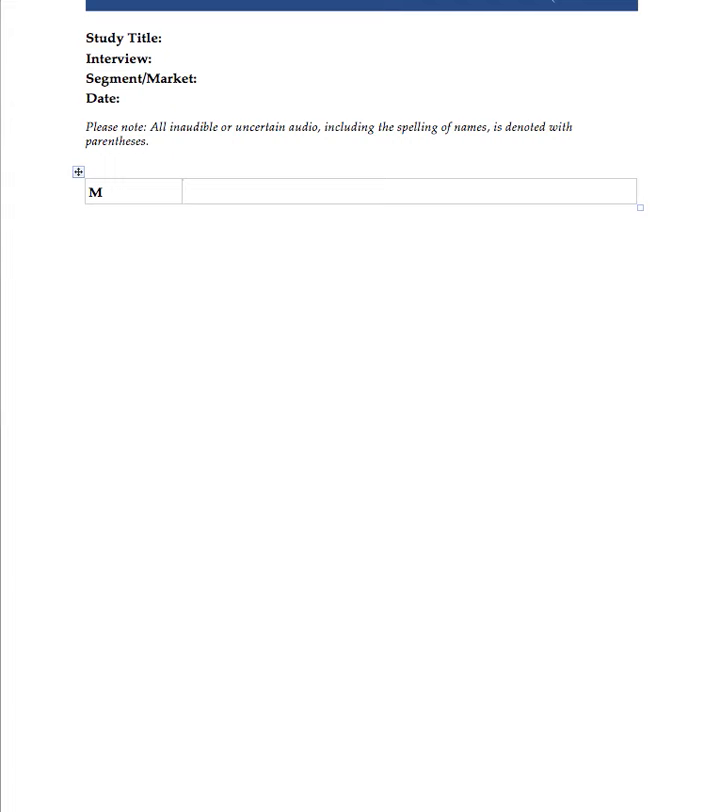
Step: Write "Zero to nine." and "10 and over should be written as numerals. E.g. 10, 11, 12, 20, 30, 100, etc." beside M
{"action": "type", "text": "zero to nine."}
{"action": "key", "text": "Return"}
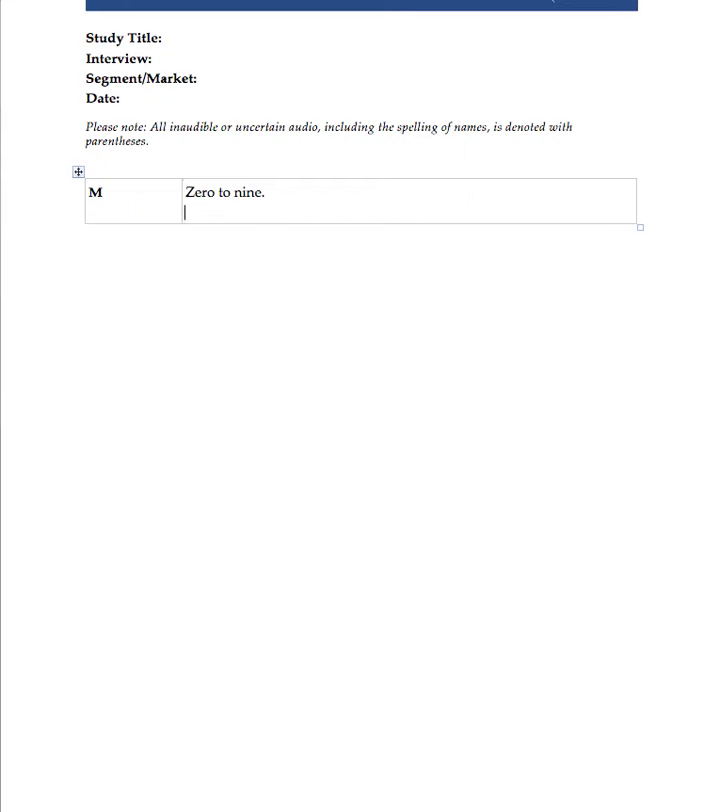
{"action": "type", "text": "10 and over"}
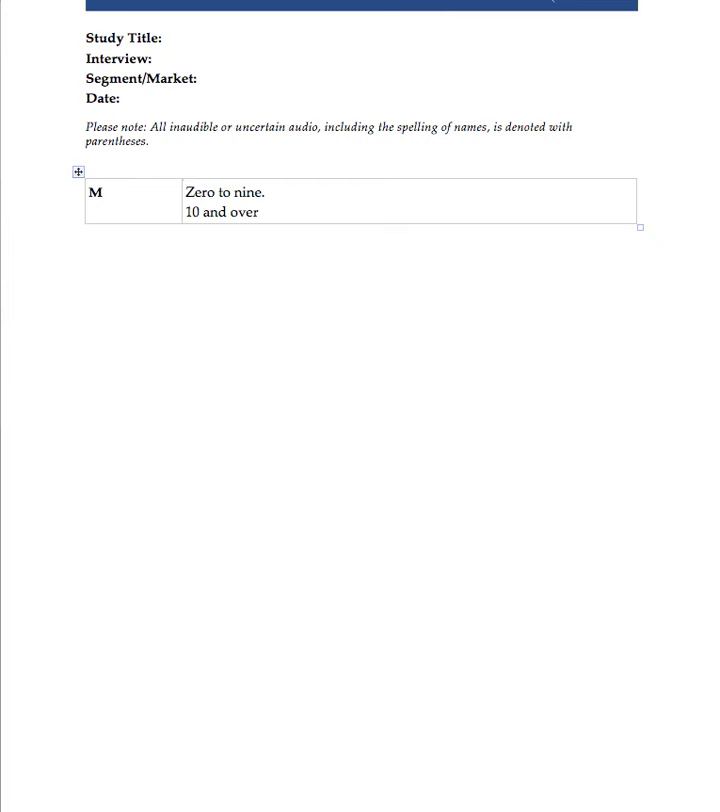
{"action": "type", "text": " should be written as"}
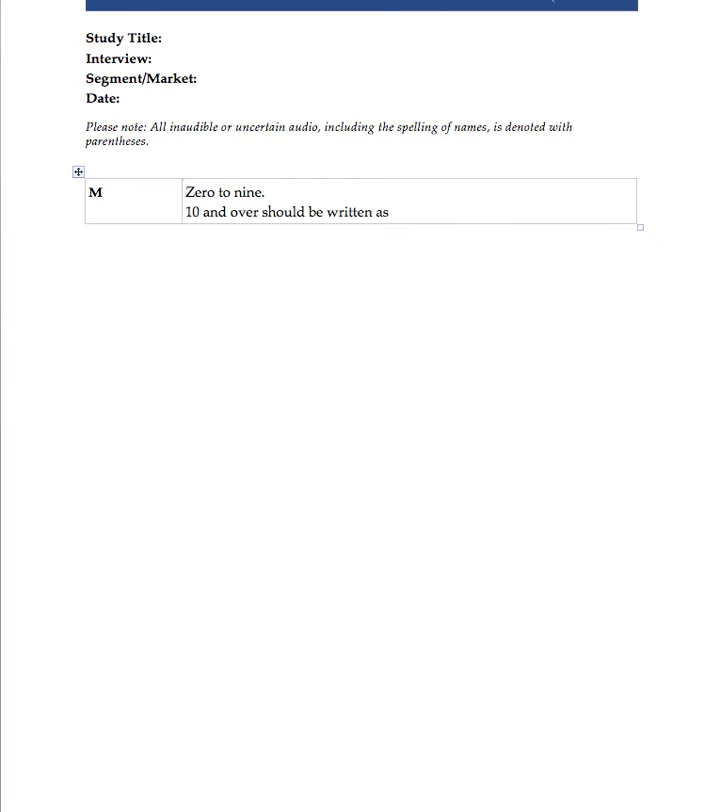
{"action": "type", "text": " numerals. E.g. 10, 11, 12, 20,30"}
{"action": "key", "text": "BackSpace"}
{"action": "key", "text": "BackSpace"}
{"action": "type", "text": "30, 100, etc"}
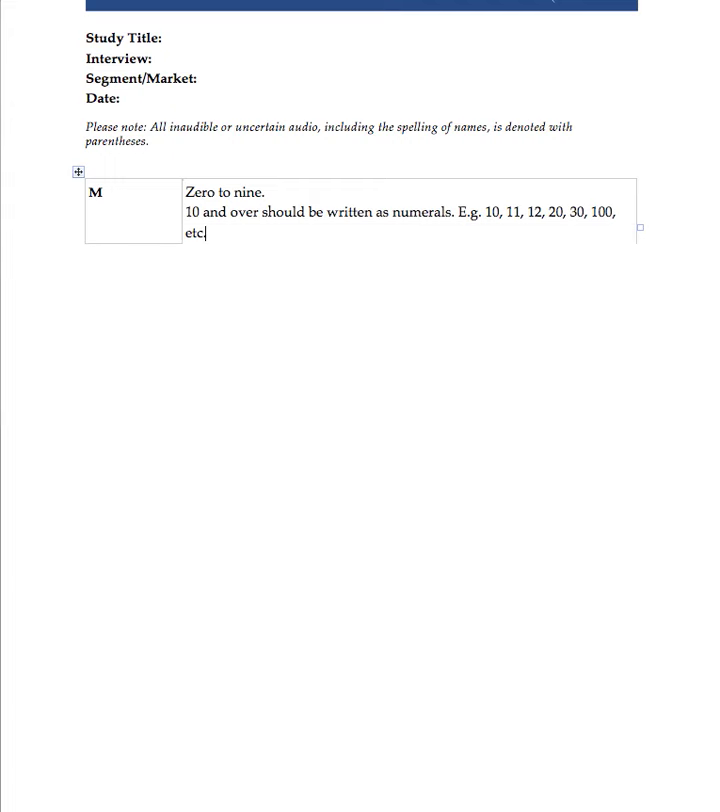
{"action": "type", "text": "."}
Step: Add a row containing "Zero, one, two, three, four, five, six, seven, eight, nine." and, on a second line, "10, 11, 12, and so."
{"action": "key", "text": "Tab"}
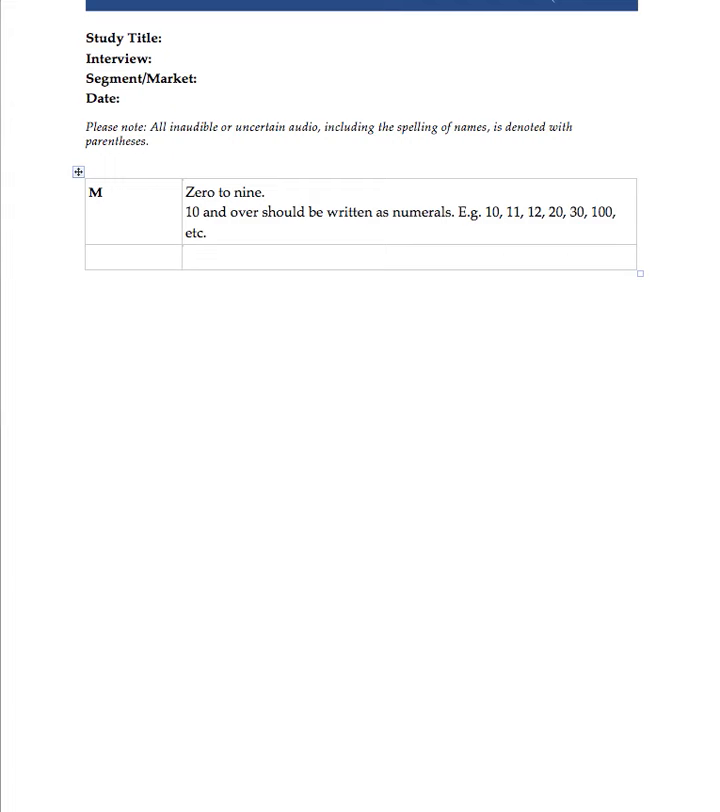
{"action": "type", "text": "Zero, one, two, three, four, f"}
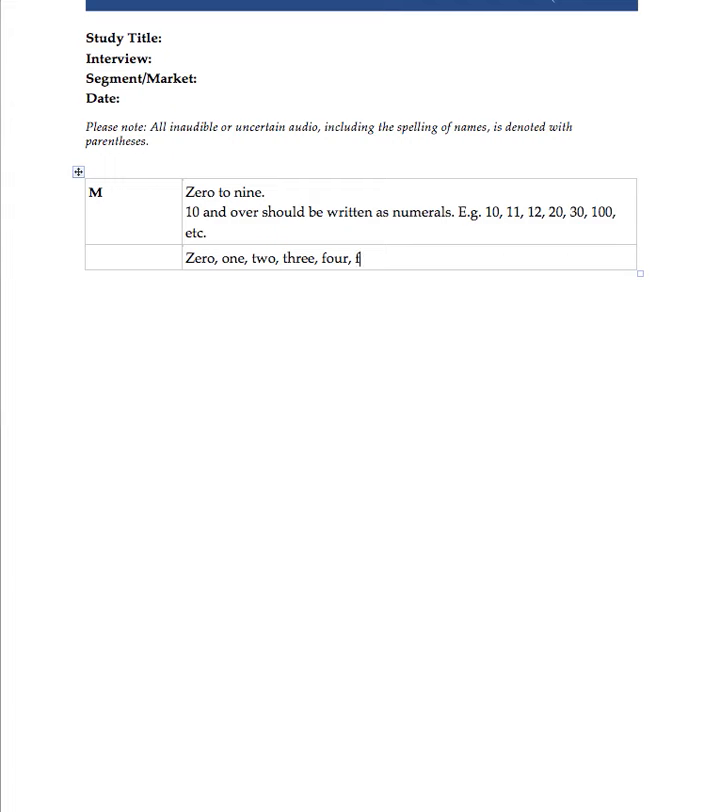
{"action": "type", "text": "ive, six, seven, eight, nine."}
{"action": "key", "text": "Return"}
{"action": "type", "text": "10, 11, 12, and so."}
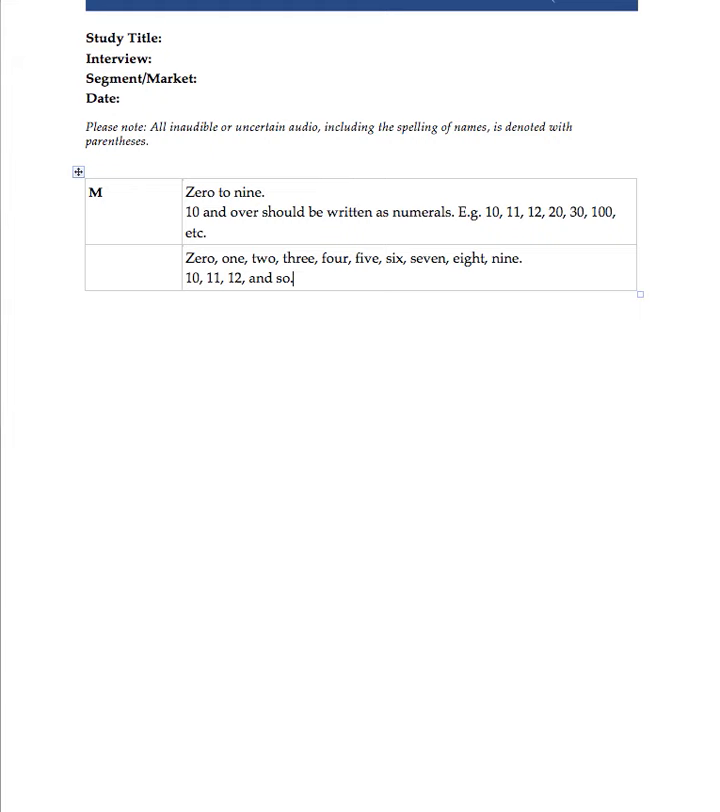
Step: Add another table row with the example "Thirty dollars is the cost of a dinner for two."
{"action": "key", "text": "Tab"}
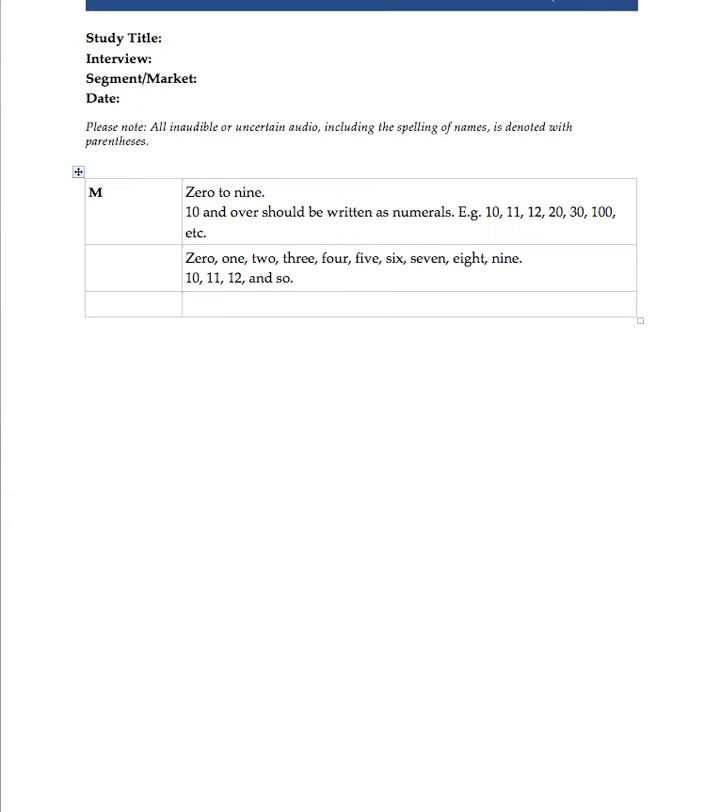
{"action": "type", "text": "Thirty dollars is"}
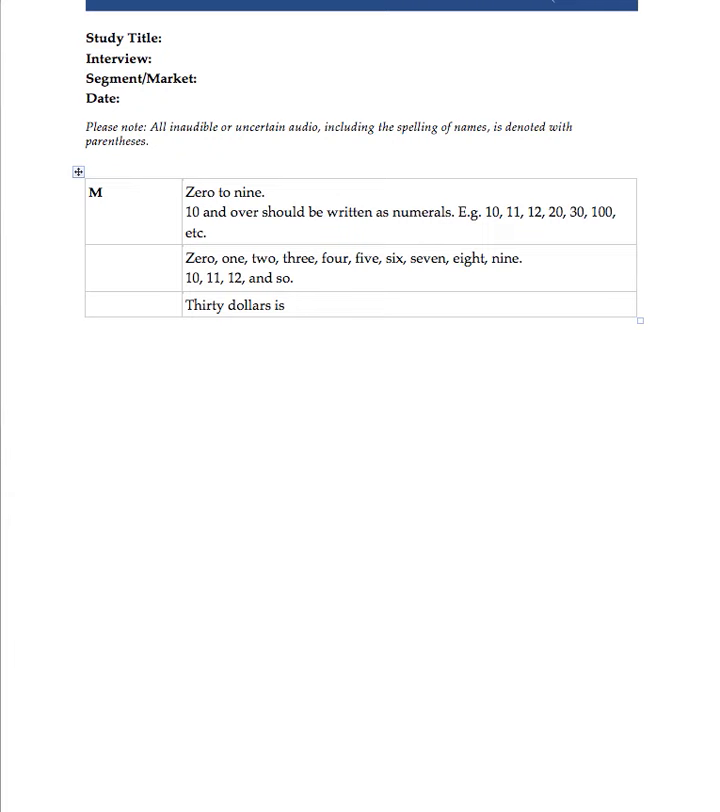
{"action": "type", "text": " the cost of a a"}
{"action": "key", "text": "BackSpace"}
{"action": "type", "text": "dinner for two."}
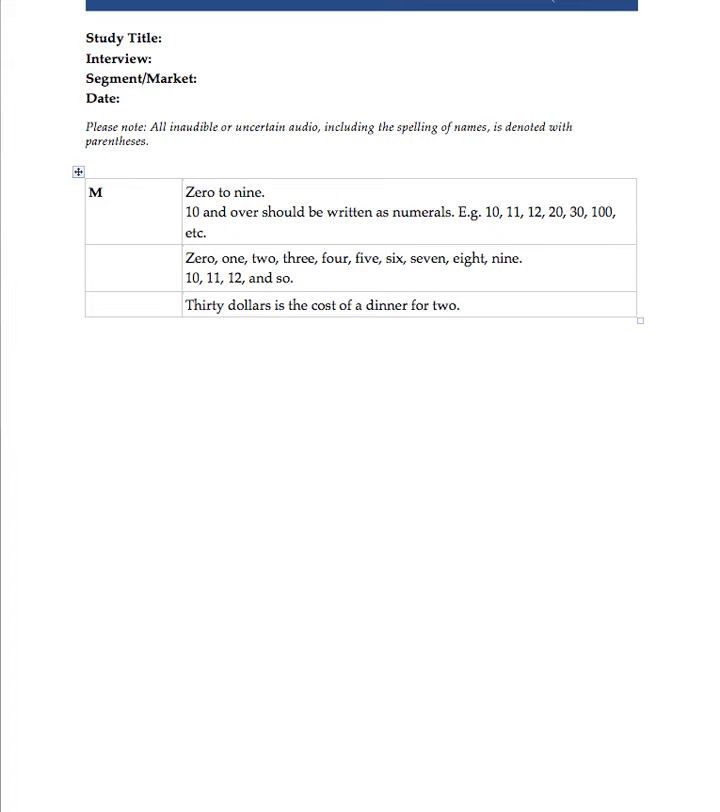
Step: Write "Forty years ago, the Beatles were still very popular." below the dinner example and start a third line with "The"
{"action": "key", "text": "Return"}
{"action": "type", "text": "Forty years ago, the Beatles were still"}
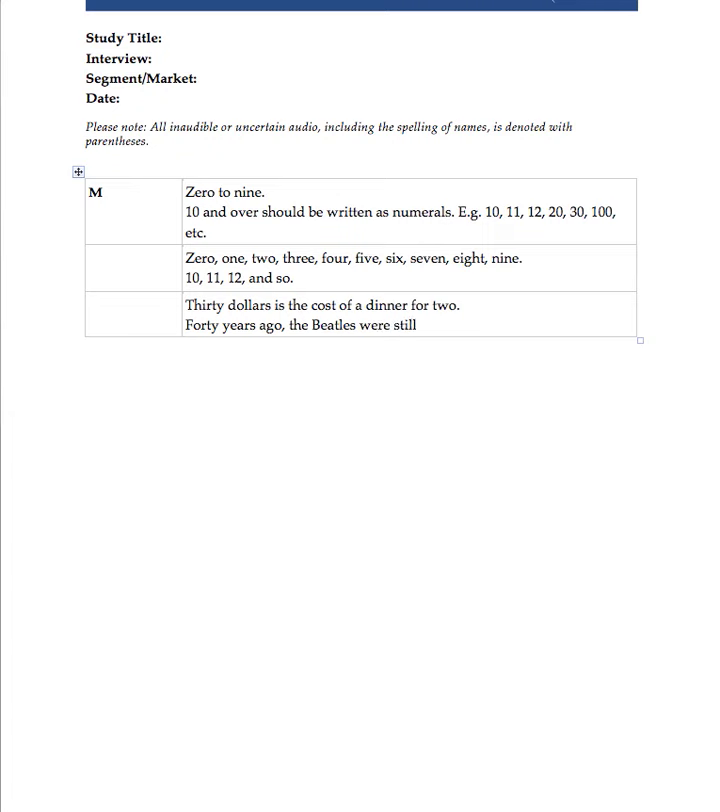
{"action": "type", "text": " very popular."}
{"action": "key", "text": "Return"}
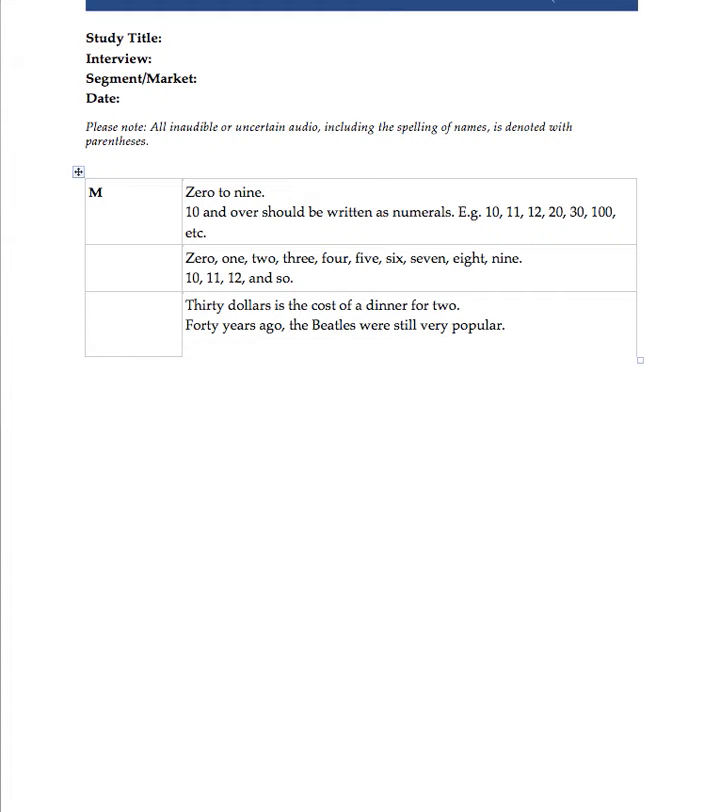
{"action": "type", "text": "The"}
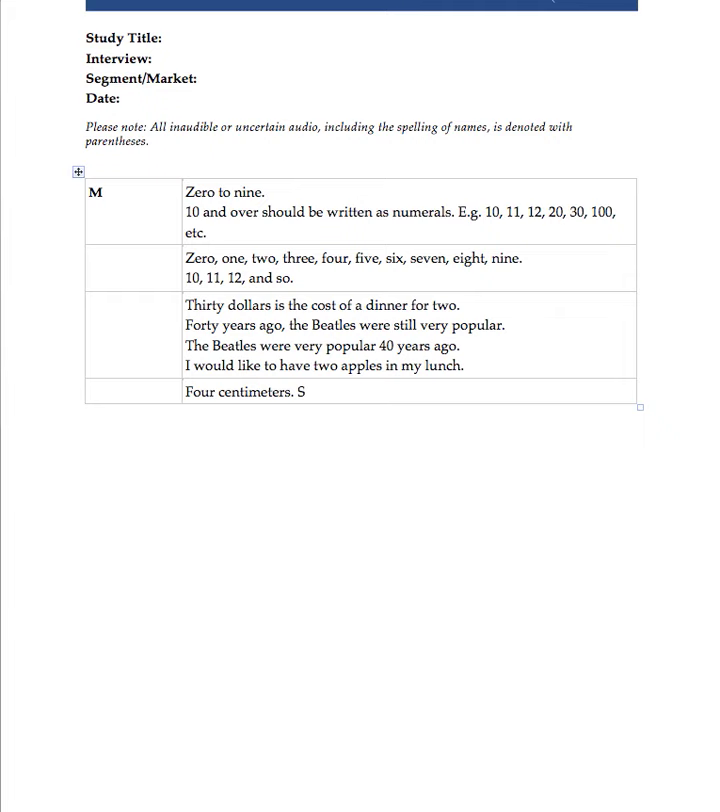
Step: Complete the spelled-out measurement line with "Six degrees." and add "11 a.m." to the time examples
{"action": "type", "text": "ix degrees."}
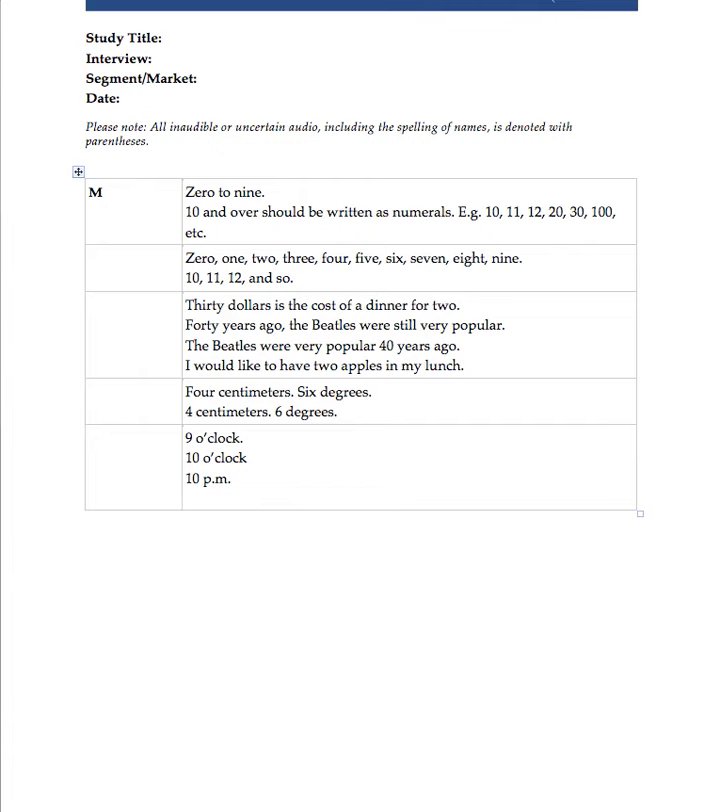
{"action": "type", "text": "11 a.m."}
{"action": "key", "text": "Return"}
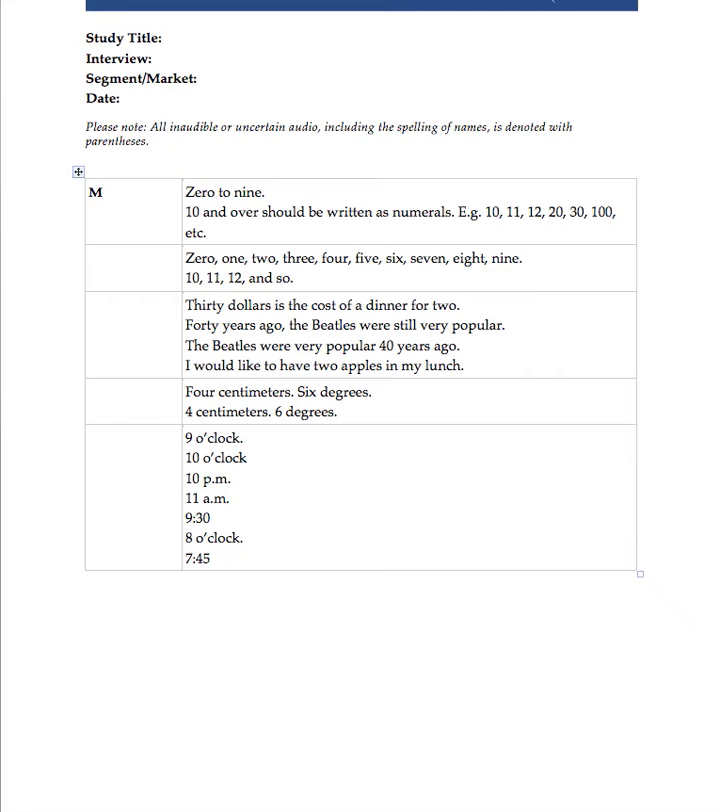
Step: Add a row labelled R and begin its response with "I really like"
{"action": "key", "text": "Tab"}
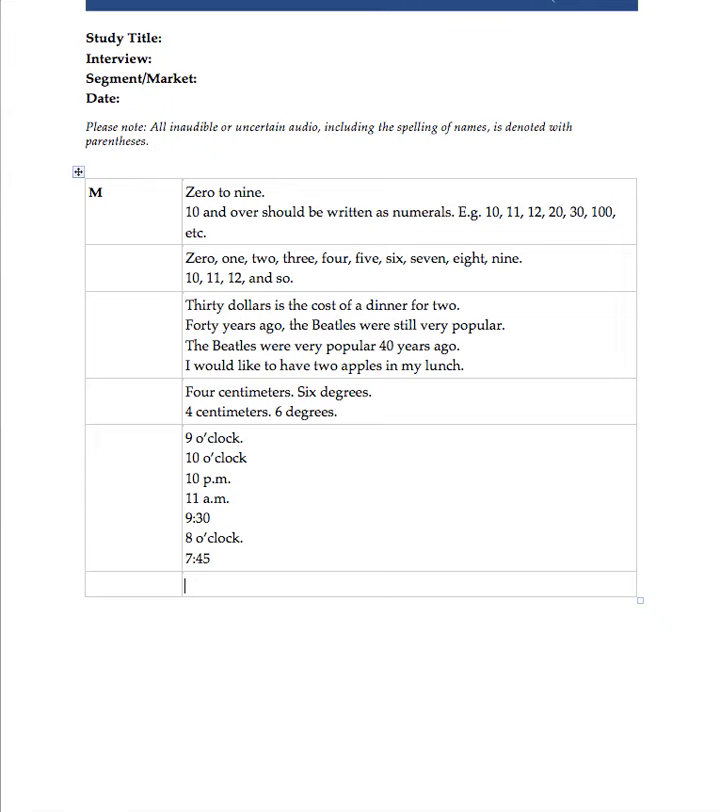
{"action": "type", "text": "R"}
{"action": "key", "text": "Tab"}
{"action": "type", "text": "I REALL"}
{"action": "key", "text": "BackSpace"}
{"action": "key", "text": "BackSpace"}
{"action": "key", "text": "BackSpace"}
{"action": "key", "text": "BackSpace"}
{"action": "key", "text": "BackSpace"}
{"action": "key", "text": "BackSpace"}
{"action": "type", "text": "really like"}
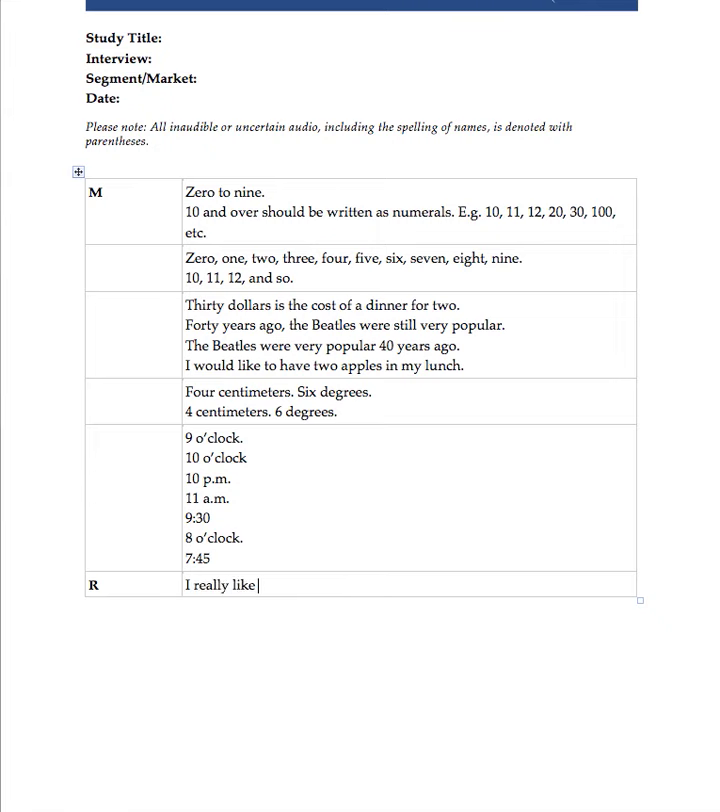
Step: Continue the R response with "that concept, the one that is about styling your hair with gel. I would give"
{"action": "type", "text": " that conept"}
{"action": "key", "text": "BackSpace"}
{"action": "key", "text": "BackSpace"}
{"action": "key", "text": "BackSpace"}
{"action": "type", "text": "cept"}
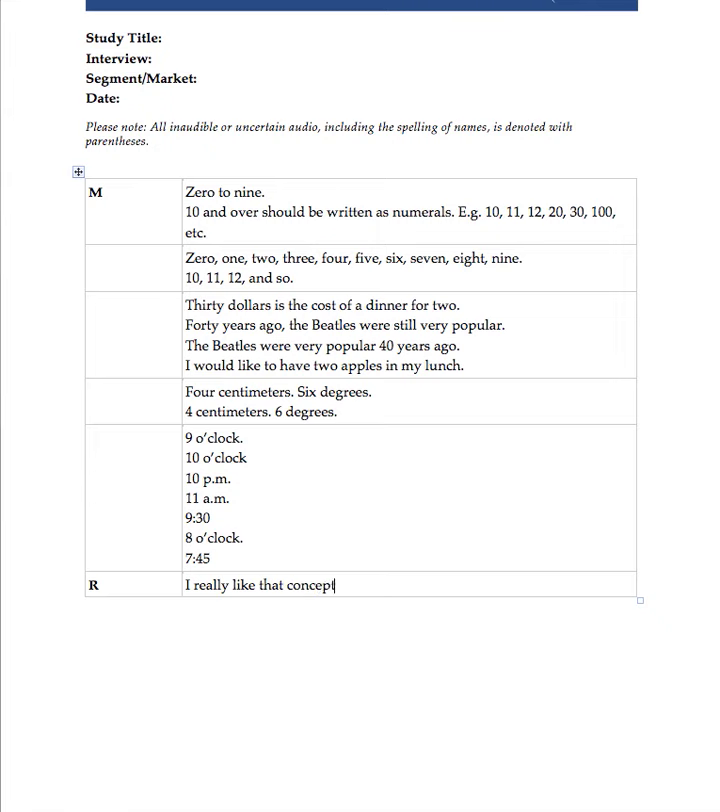
{"action": "type", "text": ", the one that is"}
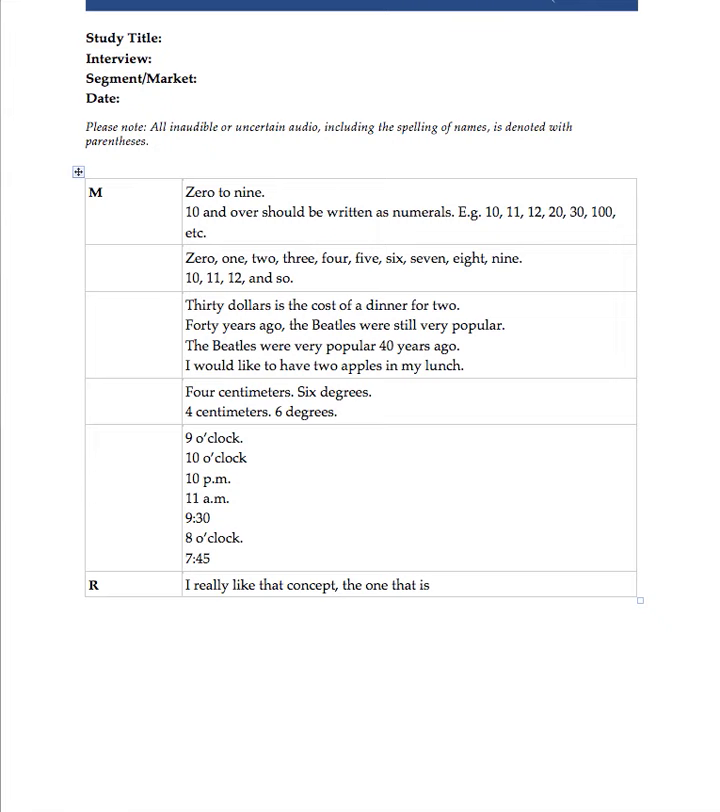
{"action": "type", "text": " about styling your hair w"}
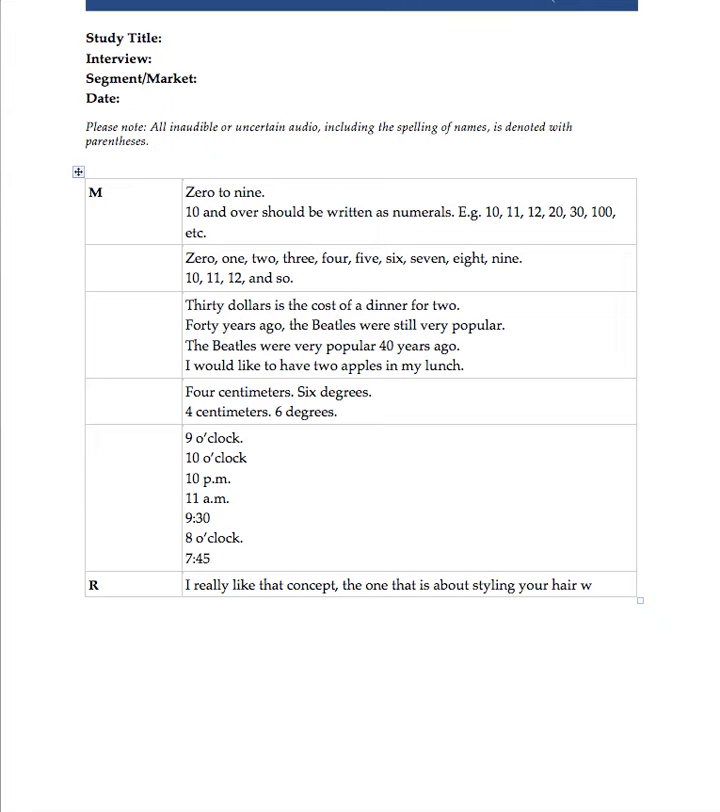
{"action": "type", "text": "ith gel. I would give"}
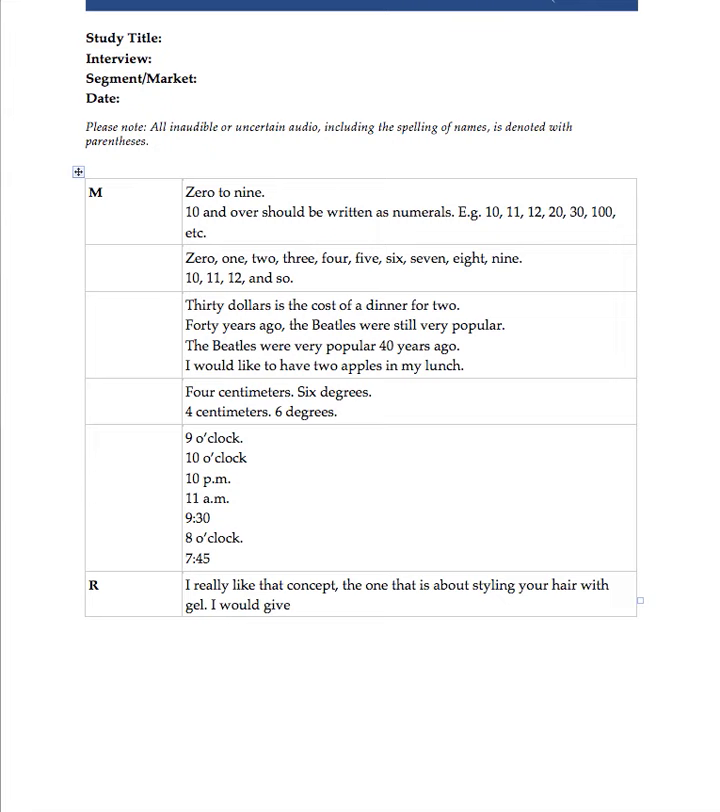
Step: Finish the R response with "that idea a rating of '5' out of '5'."
{"action": "type", "text": " that idea a rate"}
{"action": "key", "text": "BackSpace"}
{"action": "type", "text": "ing of"}
{"action": "type", "text": " '5"}
{"action": "type", "text": "' out of"}
{"action": "type", "text": " '"}
{"action": "type", "text": "5'."}
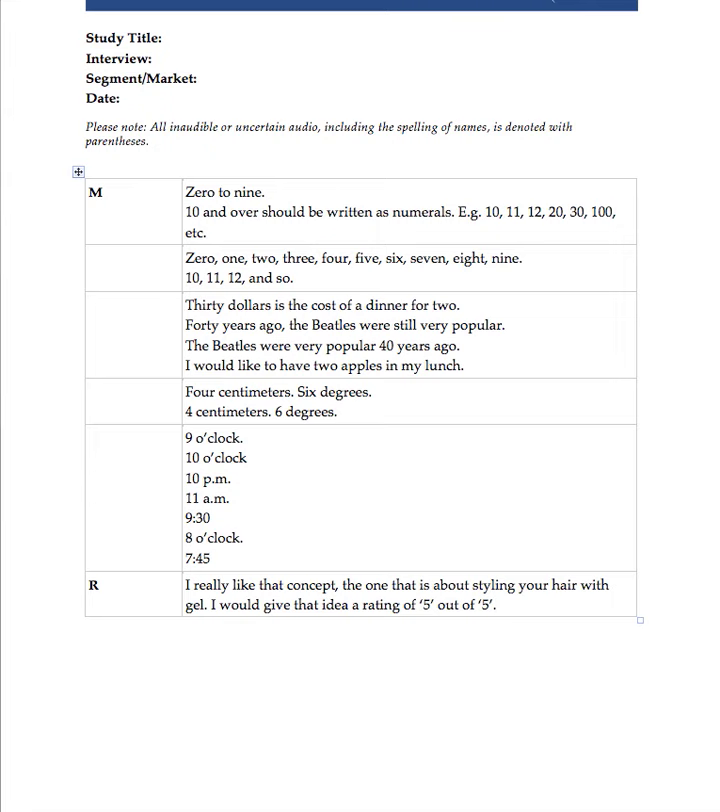
Step: Change the given rating in the R response to '4', keeping it out of '5'
{"action": "left_click_drag", "start_coordinate": [365, 585], "coordinate": [494, 605]}
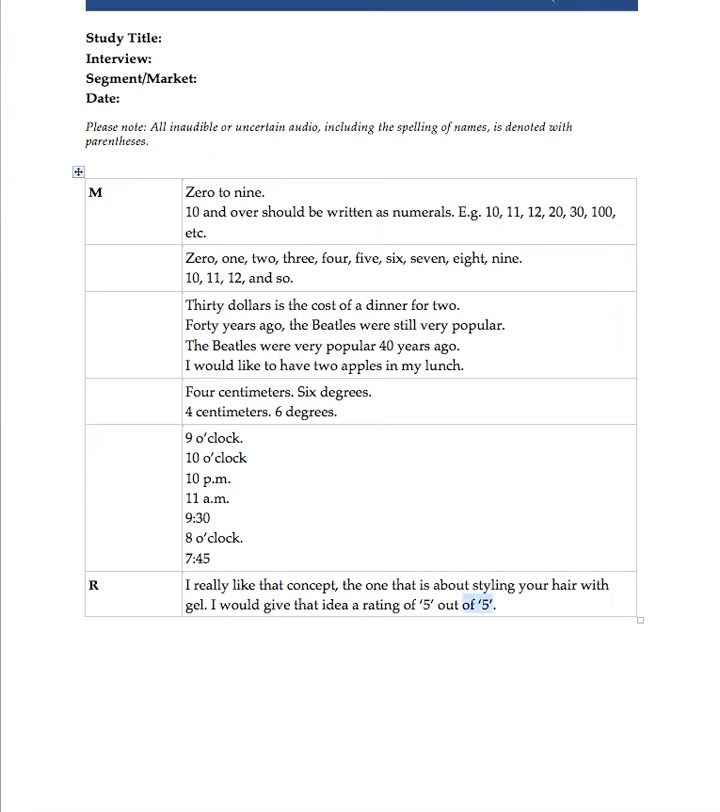
{"action": "left_click", "coordinate": [426, 605]}
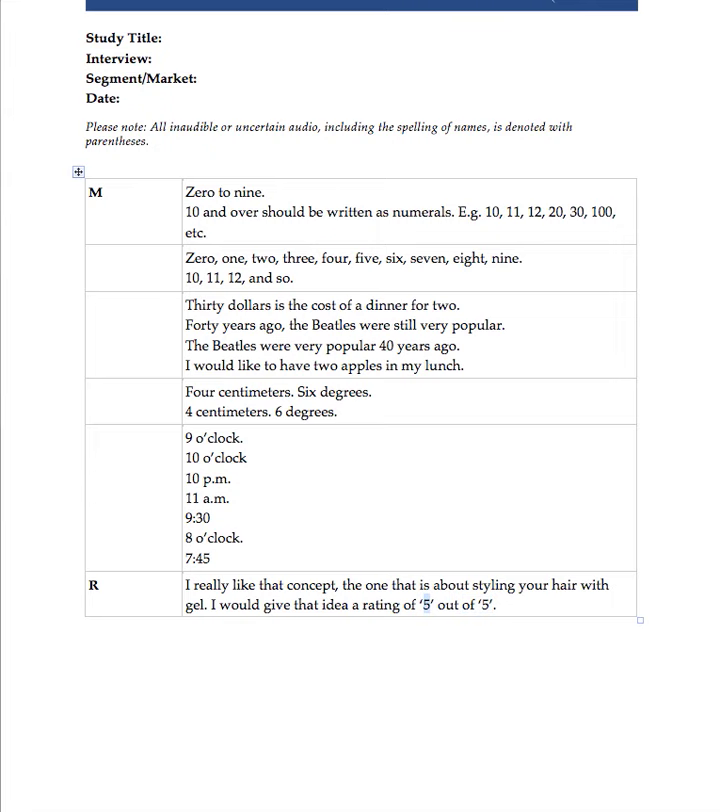
{"action": "type", "text": "4"}
{"action": "left_click", "coordinate": [497, 605]}
Step: Highlight the word "one" and the rating '4' in the R response to compare how they are written
{"action": "left_click_drag", "start_coordinate": [364, 585], "coordinate": [390, 585]}
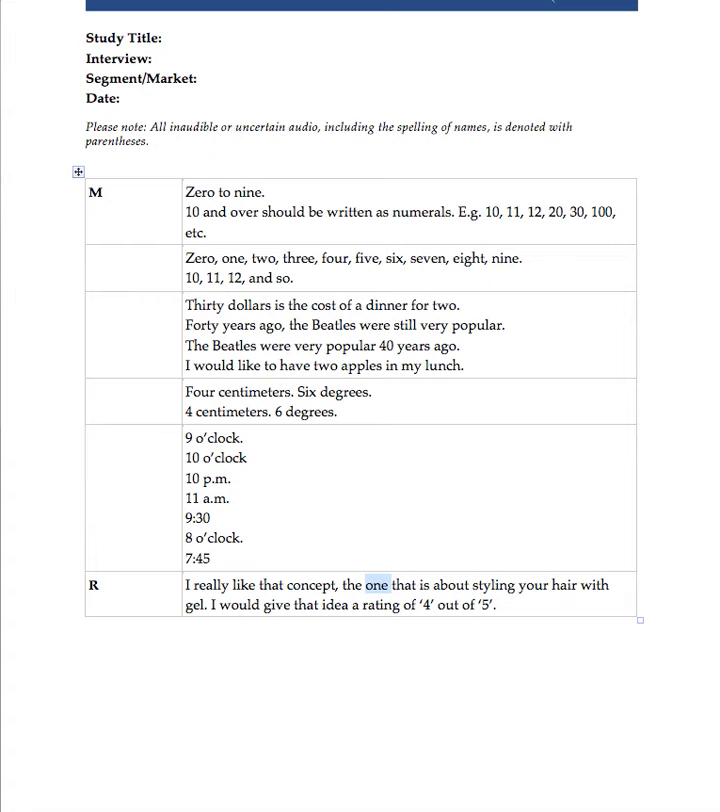
{"action": "double_click", "coordinate": [426, 605]}
{"action": "type", "text": "4"}
{"action": "double_click", "coordinate": [428, 605]}
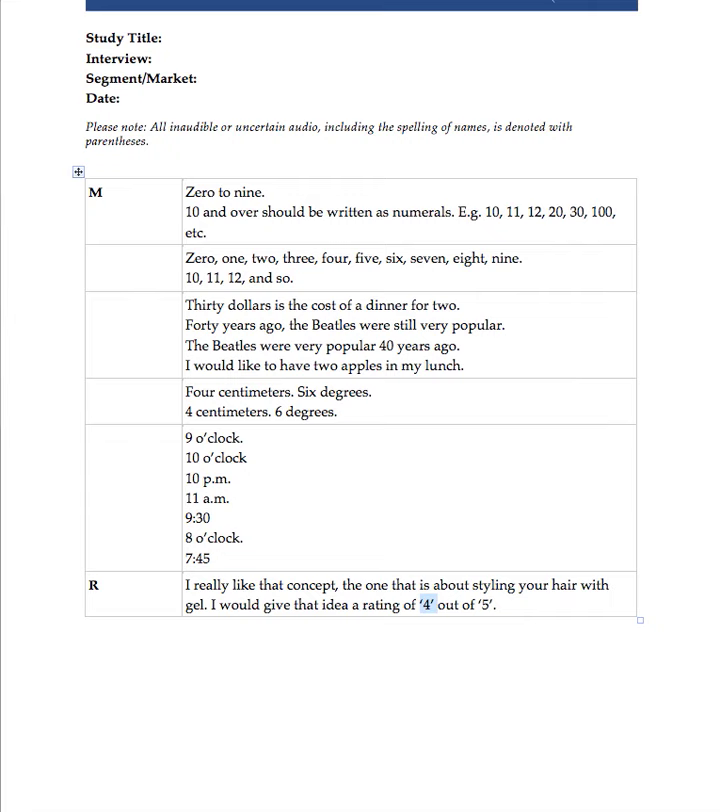
{"action": "left_click", "coordinate": [497, 605]}
Step: Add a row below the R response with "When you call the operator, you need to press '0'."
{"action": "key", "text": "Tab"}
{"action": "key", "text": "Tab"}
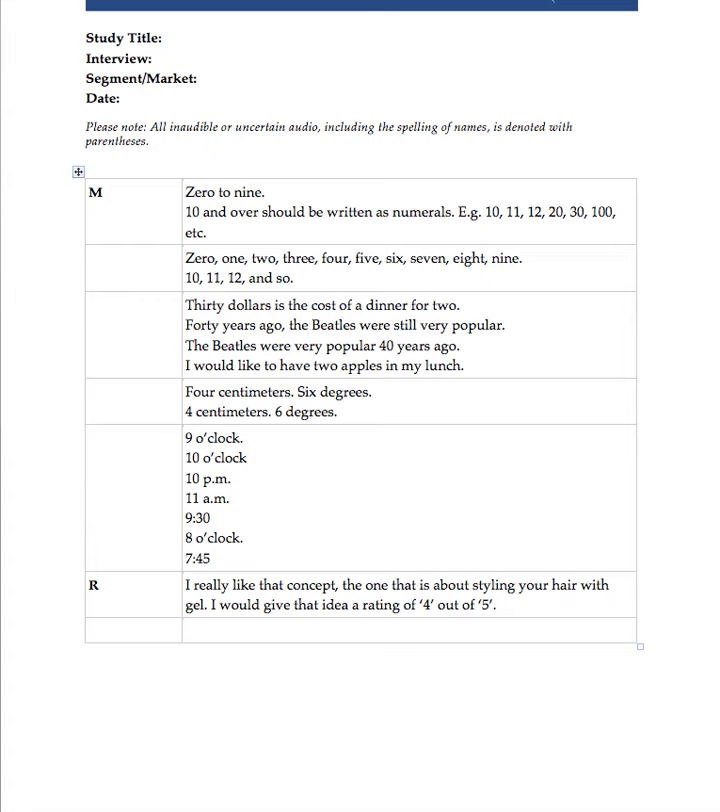
{"action": "type", "text": "When you call"}
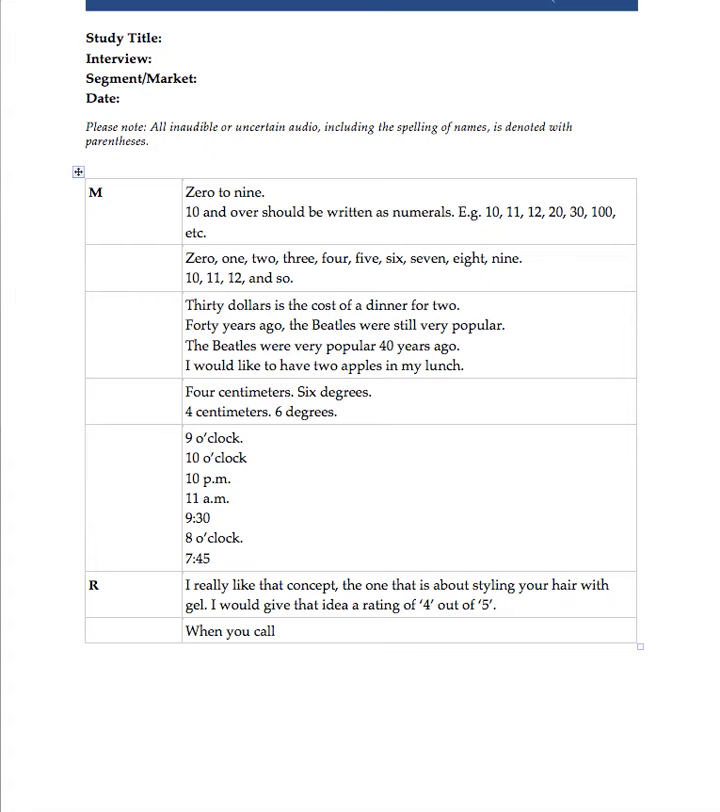
{"action": "type", "text": " the operator, you need to press '0'."}
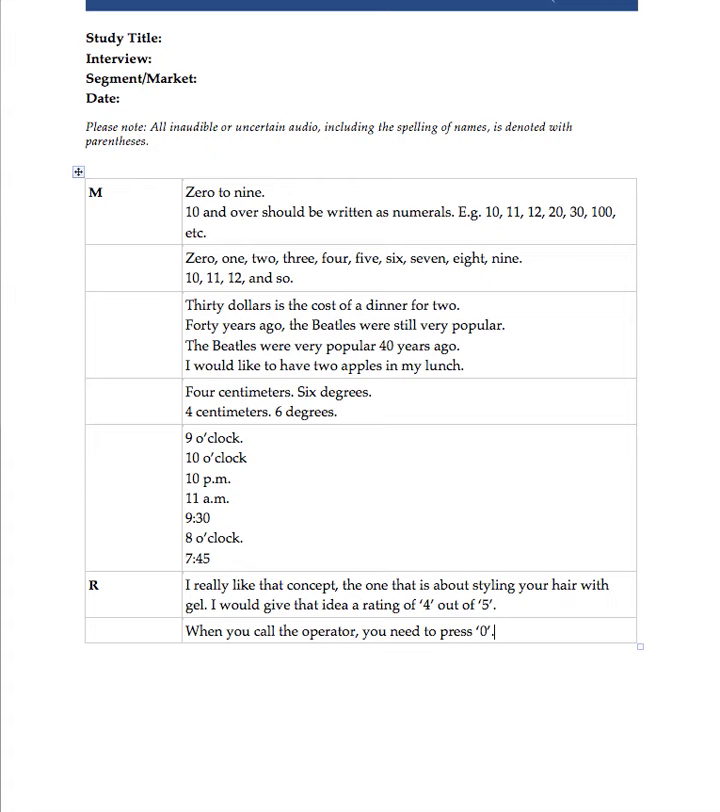
Step: Highlight the '4' out of '5' rating for reference and start a new line beneath the operator sentence
{"action": "left_click", "coordinate": [421, 605]}
{"action": "left_click_drag", "start_coordinate": [421, 605], "coordinate": [493, 605]}
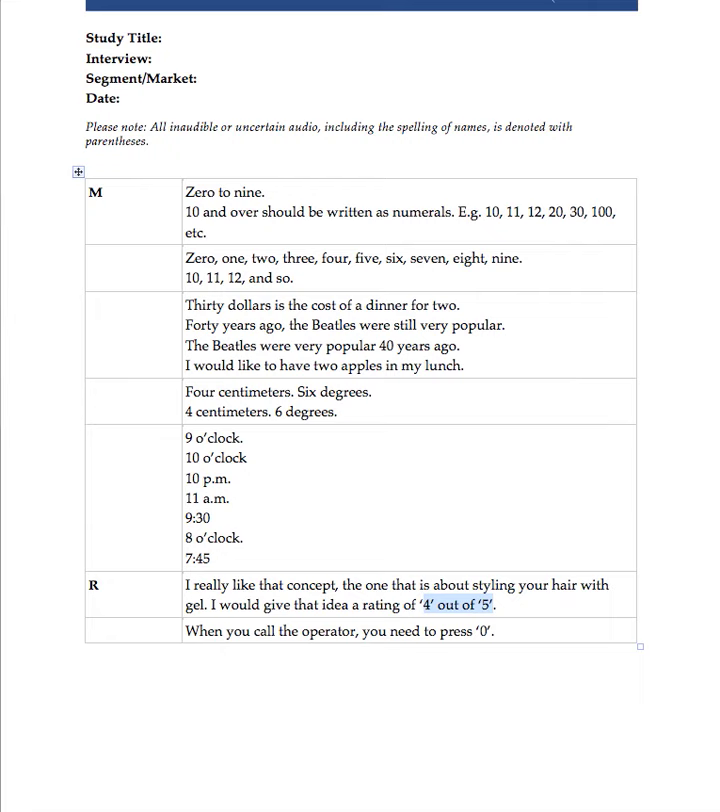
{"action": "left_click", "coordinate": [493, 631]}
{"action": "key", "text": "Return"}
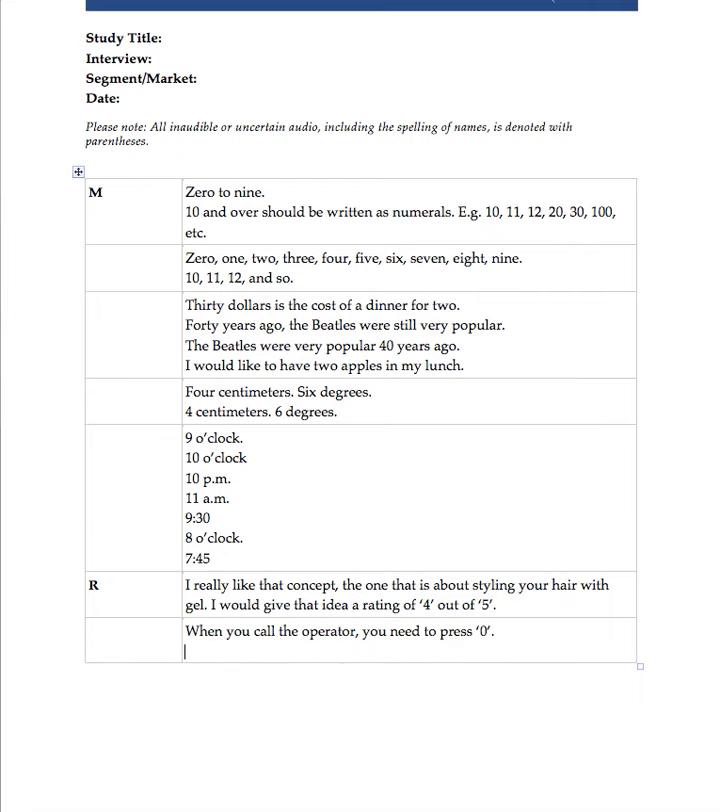
{"action": "type", "text": "I really like that one"}
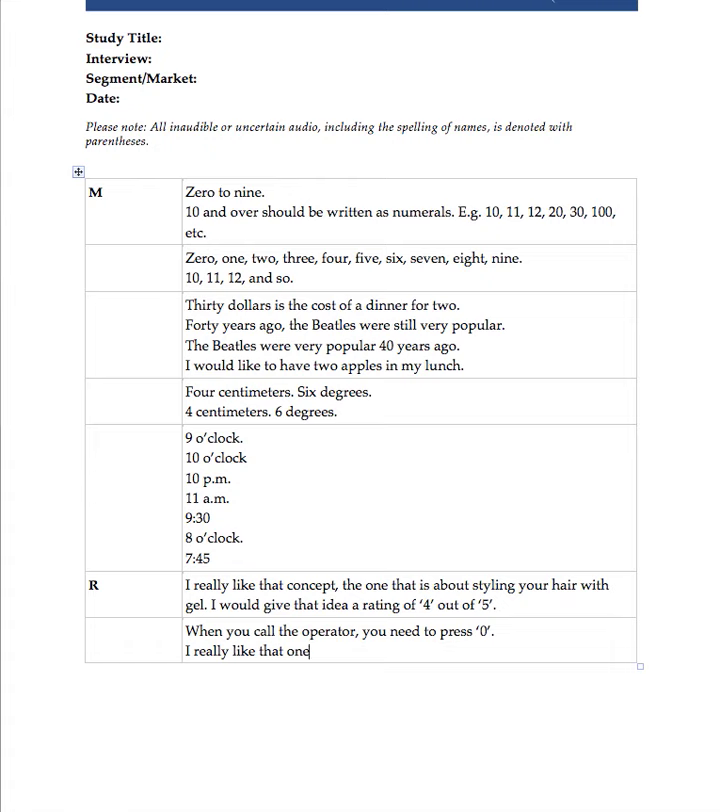
{"action": "type", "text": " because it’s"}
{"action": "key", "text": "BackSpace"}
{"action": "key", "text": "BackSpace"}
{"action": "key", "text": "BackSpace"}
{"action": "key", "text": "BackSpace"}
{"action": "key", "text": "BackSpace"}
{"action": "key", "text": "BackSpace"}
{"action": "key", "text": "BackSpace"}
{"action": "key", "text": "BackSpace"}
{"action": "key", "text": "BackSpace"}
{"action": "key", "text": "BackSpace"}
{"action": "key", "text": "BackSpace"}
{"action": "key", "text": "BackSpace"}
{"action": "key", "text": "BackSpace"}
{"action": "key", "text": "BackSpace"}
{"action": "key", "text": "BackSpace"}
{"action": "key", "text": "BackSpace"}
{"action": "key", "text": "BackSpace"}
{"action": "key", "text": "BackSpace"}
{"action": "key", "text": "BackSpace"}
{"action": "key", "text": "BackSpace"}
{"action": "key", "text": "BackSpace"}
{"action": "key", "text": "BackSpace"}
{"action": "key", "text": "BackSpace"}
{"action": "key", "text": "BackSpace"}
{"action": "key", "text": "BackSpace"}
{"action": "key", "text": "BackSpace"}
{"action": "key", "text": "BackSpace"}
{"action": "key", "text": "BackSpace"}
{"action": "key", "text": "BackSpace"}
{"action": "key", "text": "BackSpace"}
{"action": "key", "text": "BackSpace"}
{"action": "key", "text": "BackSpace"}
{"action": "key", "text": "BackSpace"}
{"action": "key", "text": "BackSpace"}
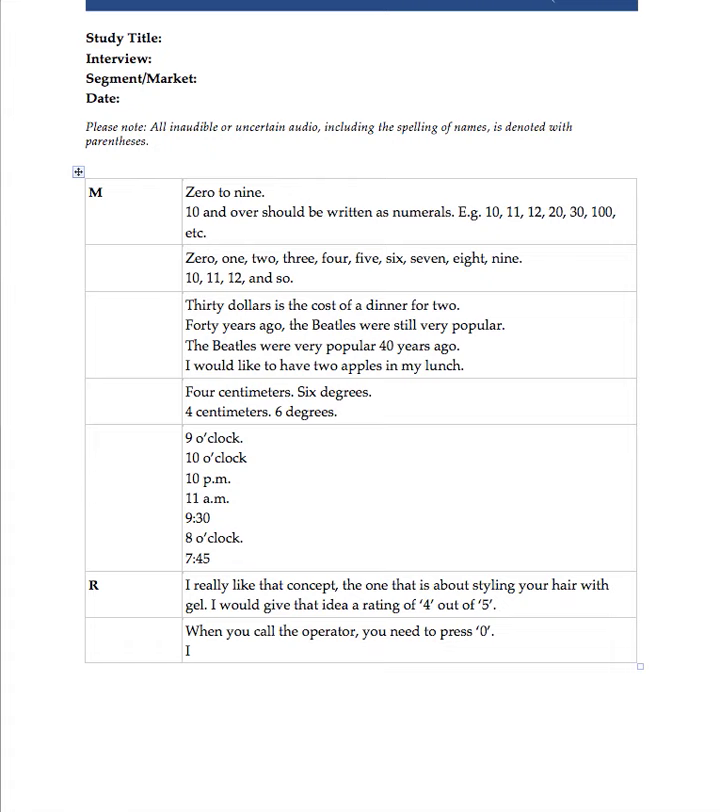
Step: Complete the line beneath the operator sentence as "I don't agree with that one because I think the service was very good."
{"action": "type", "text": "don't agree with"}
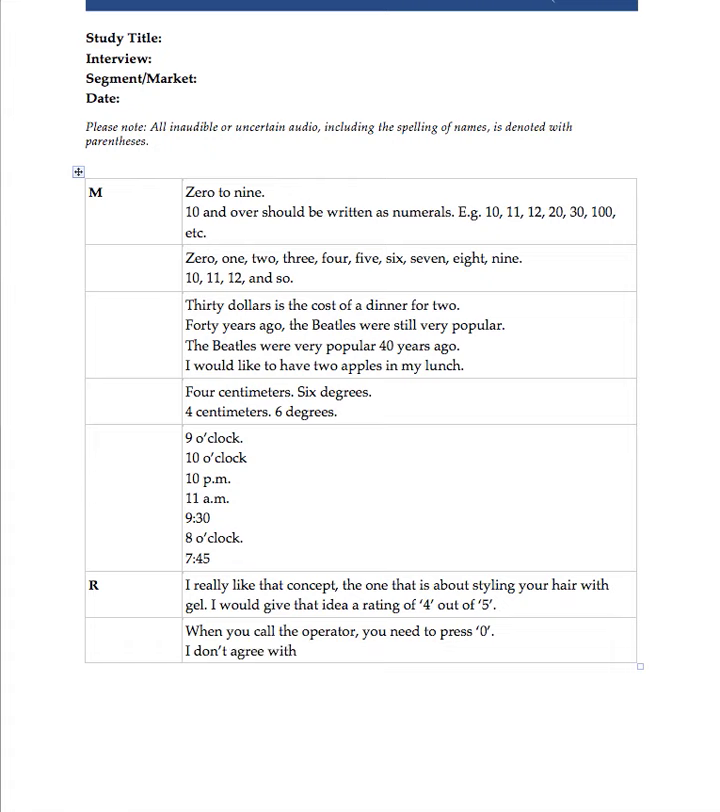
{"action": "type", "text": " that one because I think the"}
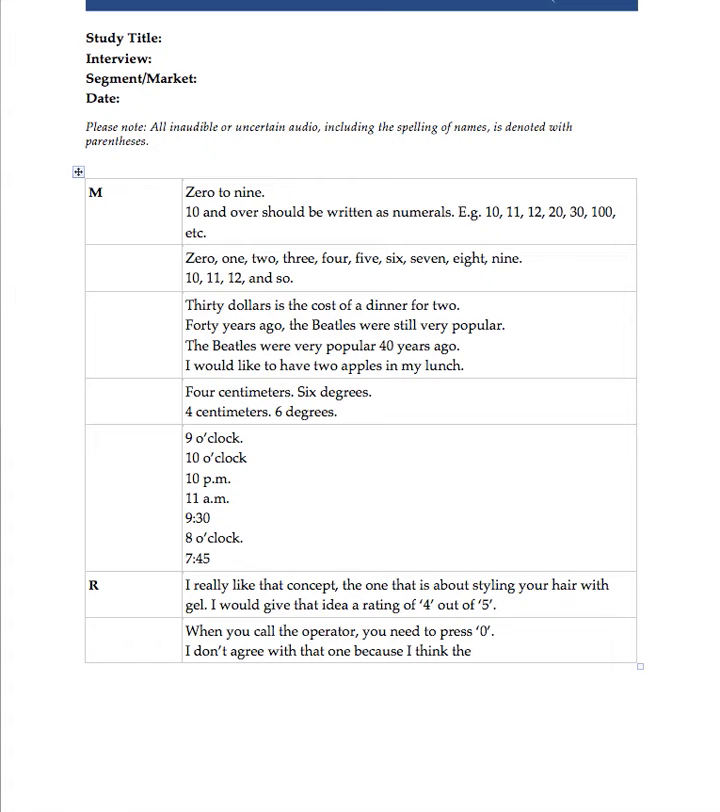
{"action": "type", "text": " service was very good"}
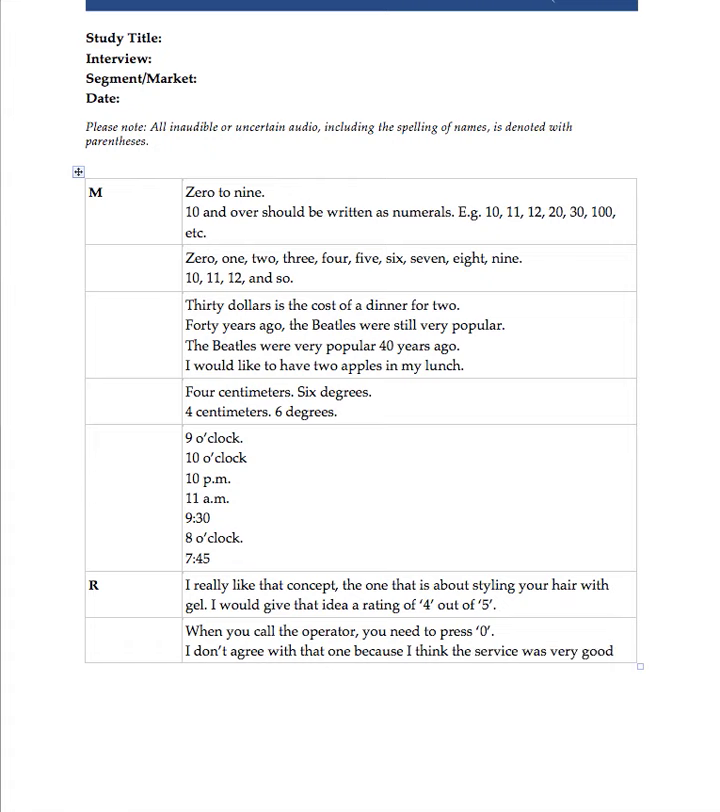
{"action": "type", "text": "."}
Step: Try writing "one" as '1' in the "I don't agree" sentence and highlight the sentence for reference
{"action": "double_click", "coordinate": [337, 651]}
{"action": "key", "text": "shift+Right"}
{"action": "type", "text": "'1'"}
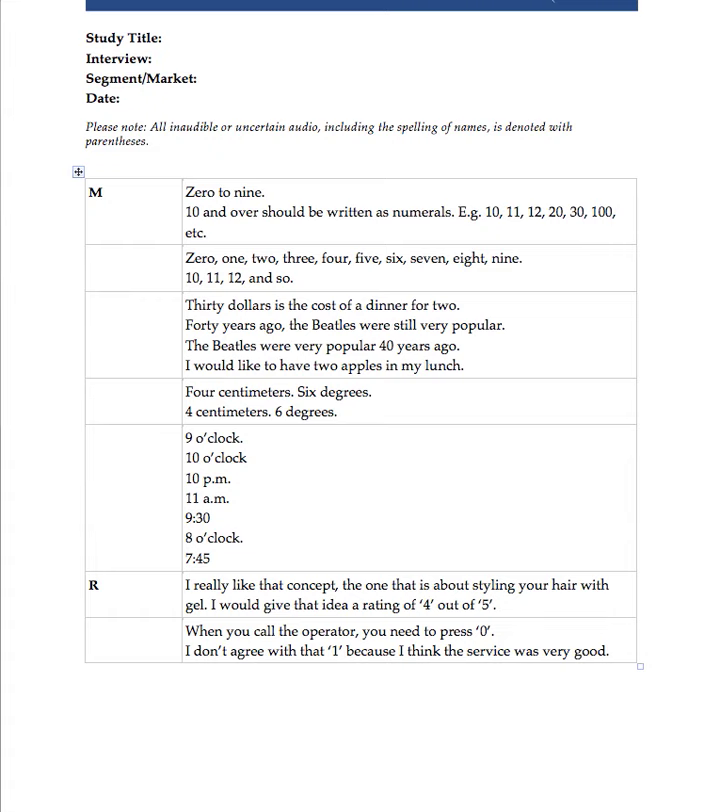
{"action": "left_click_drag", "start_coordinate": [185, 651], "coordinate": [360, 661]}
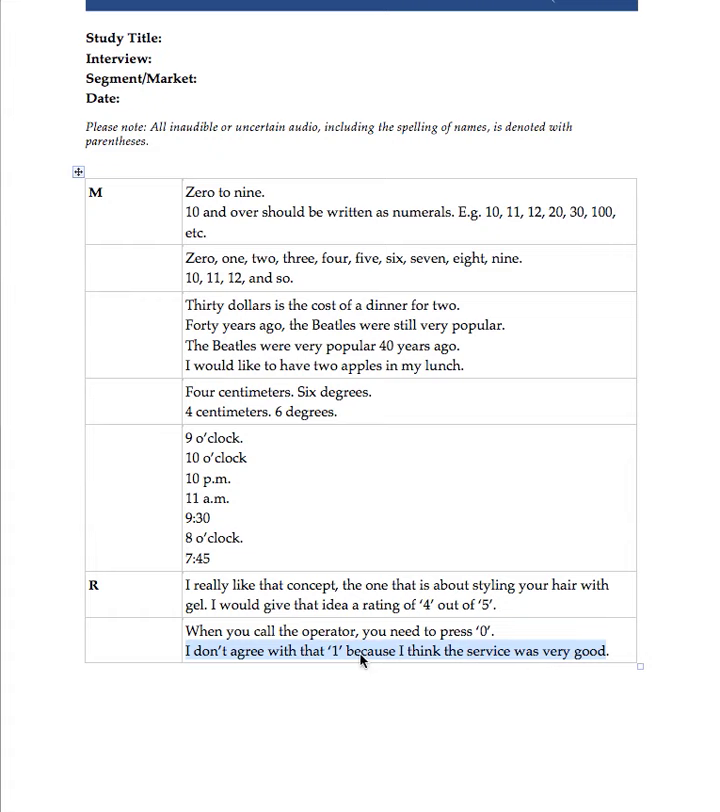
{"action": "key", "text": "Right"}
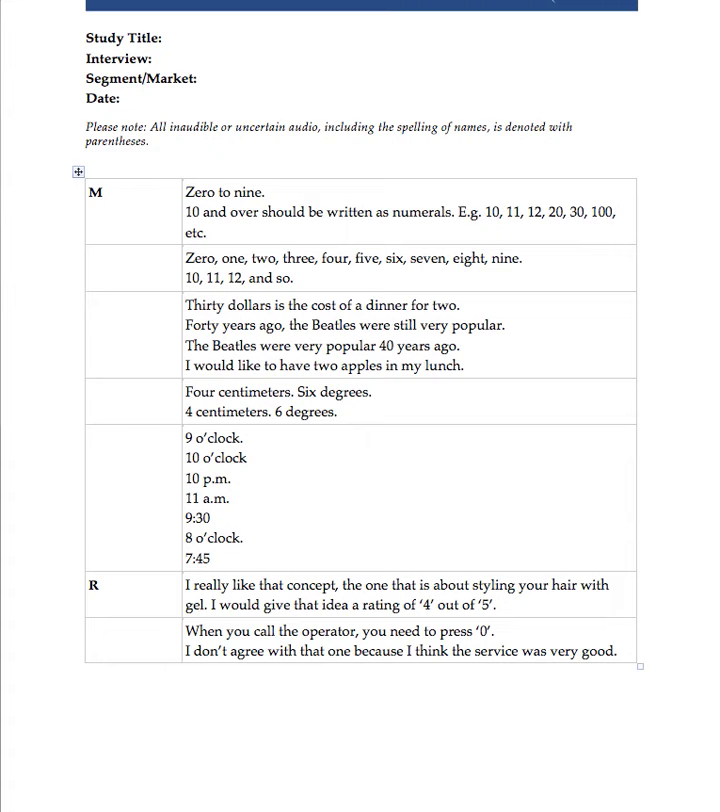
Step: Replace the word "one" with the quoted numeral '1' in the sentence about the service
{"action": "left_click", "coordinate": [352, 651]}
{"action": "left_click_drag", "start_coordinate": [352, 651], "coordinate": [329, 652]}
{"action": "key", "text": "ctrl+shift+Left"}
{"action": "type", "text": "'1'"}
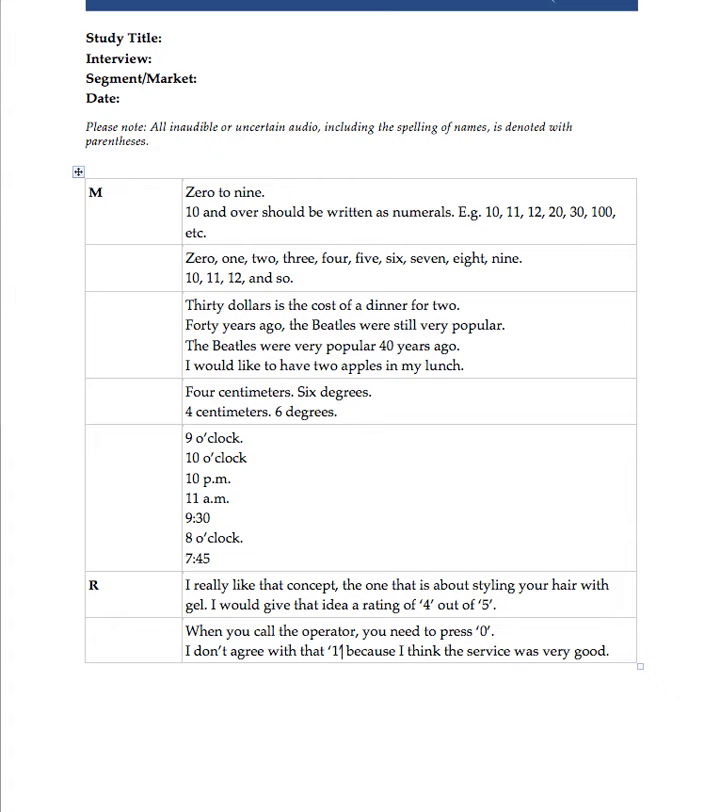
Step: Add a row below the service sentence with the date example "Thursday, October 14, 2010."
{"action": "left_click", "coordinate": [609, 651]}
{"action": "key", "text": "Tab"}
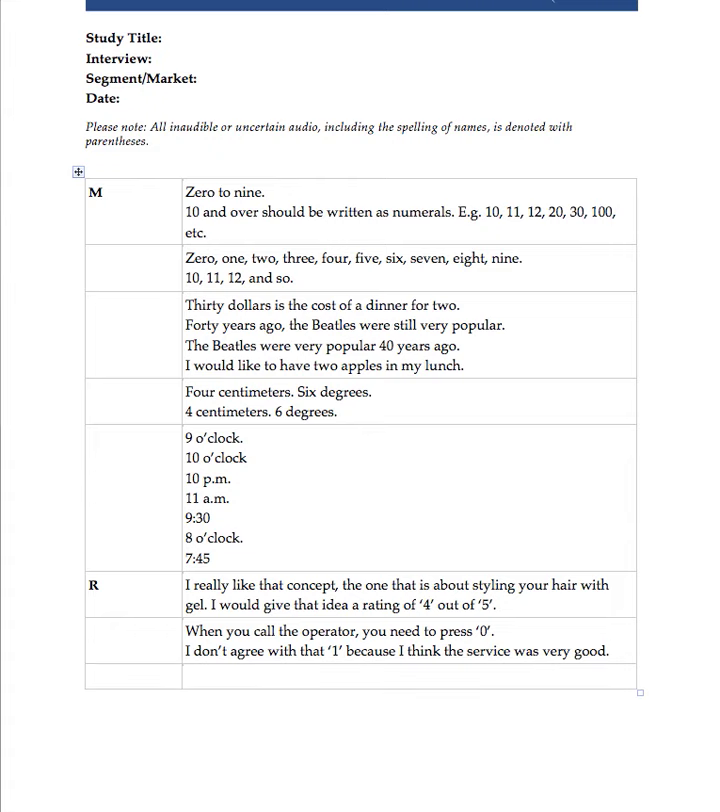
{"action": "key", "text": "Tab"}
{"action": "type", "text": "Thursday, October"}
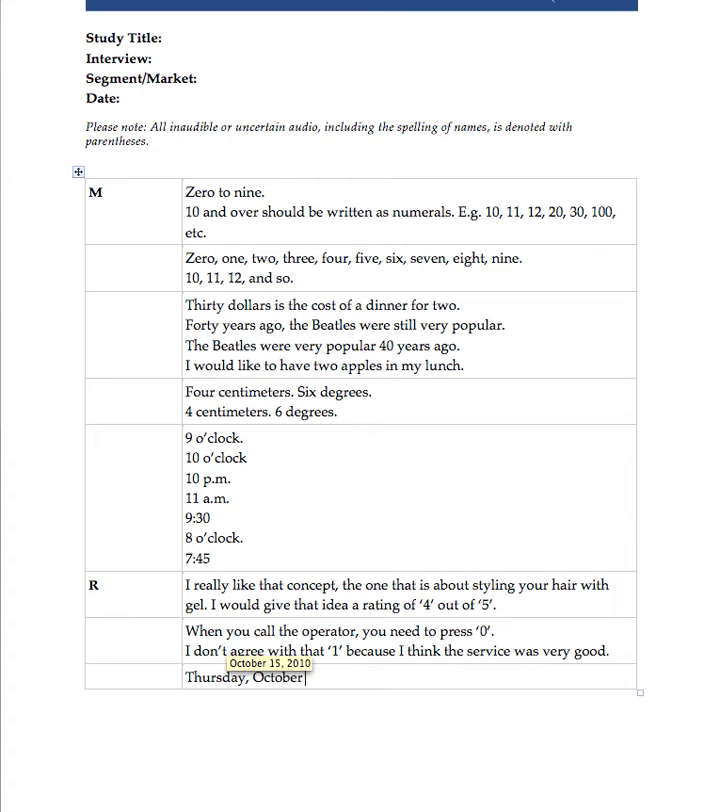
{"action": "type", "text": " 14"}
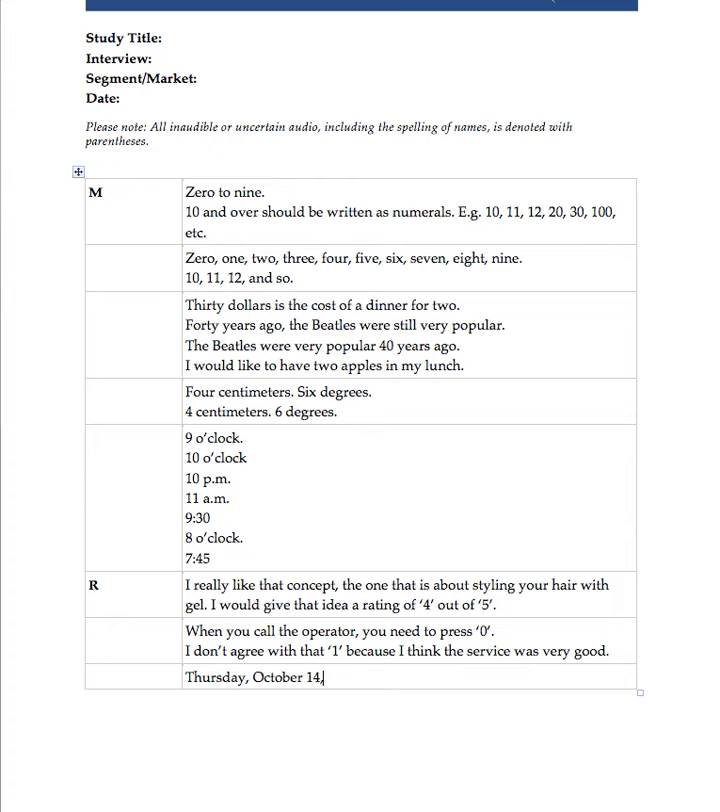
{"action": "type", "text": ", 2010"}
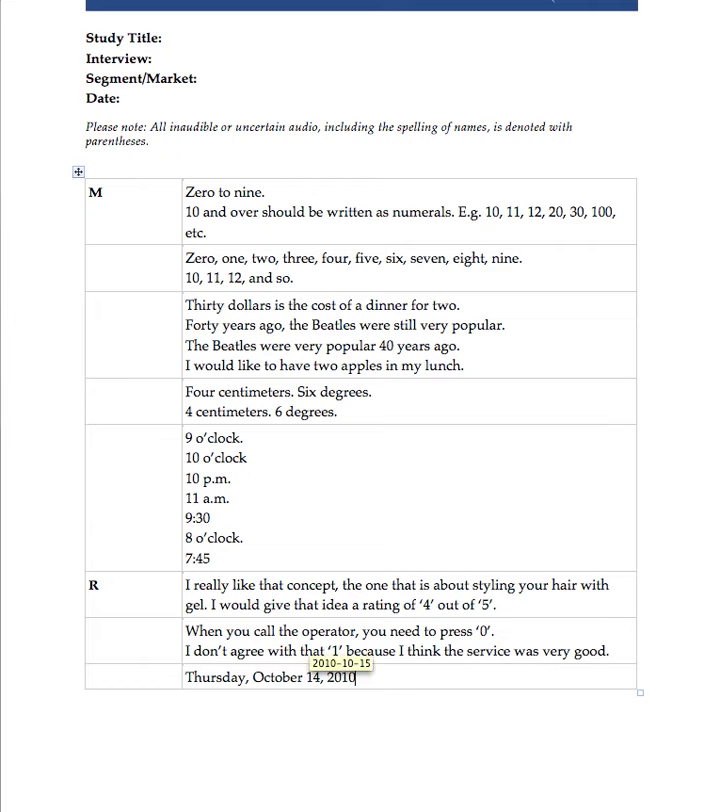
{"action": "type", "text": "."}
Step: Write the spelled-out version "Thursday, October fourteen, Twenty Ten." on a new line beneath the numeral date
{"action": "key", "text": "Return"}
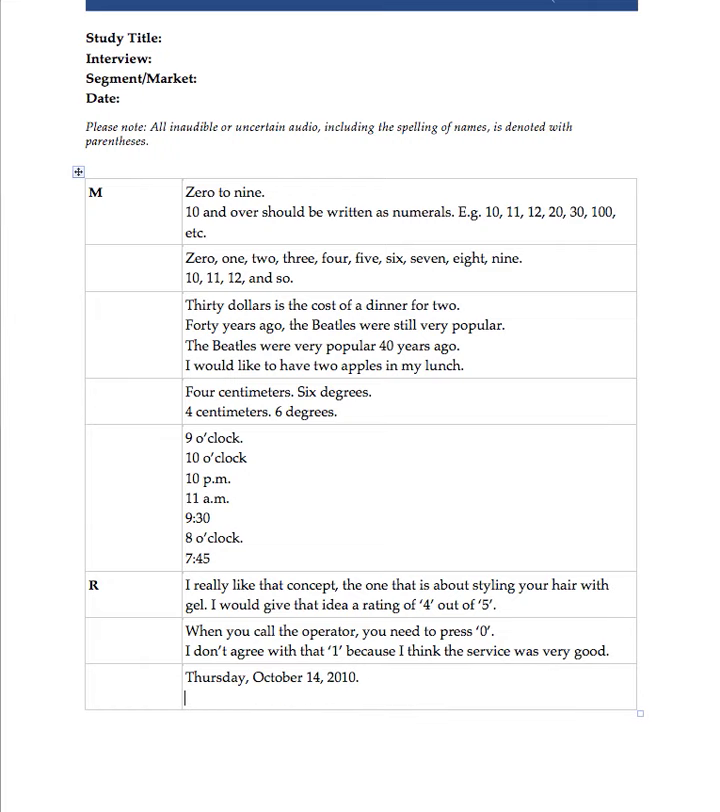
{"action": "type", "text": "Thursday, Ocrto"}
{"action": "key", "text": "BackSpace"}
{"action": "key", "text": "BackSpace"}
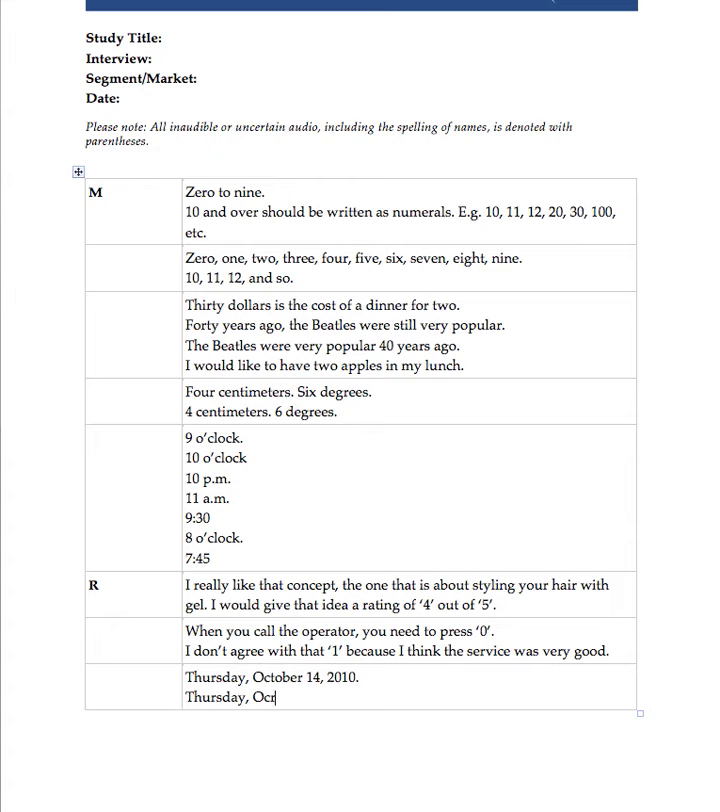
{"action": "key", "text": "BackSpace"}
{"action": "type", "text": "tober"}
{"action": "type", "text": " fourtee"}
{"action": "type", "text": "n,"}
{"action": "type", "text": " 20"}
{"action": "key", "text": "BackSpace"}
{"action": "key", "text": "BackSpace"}
{"action": "type", "text": "teen, T"}
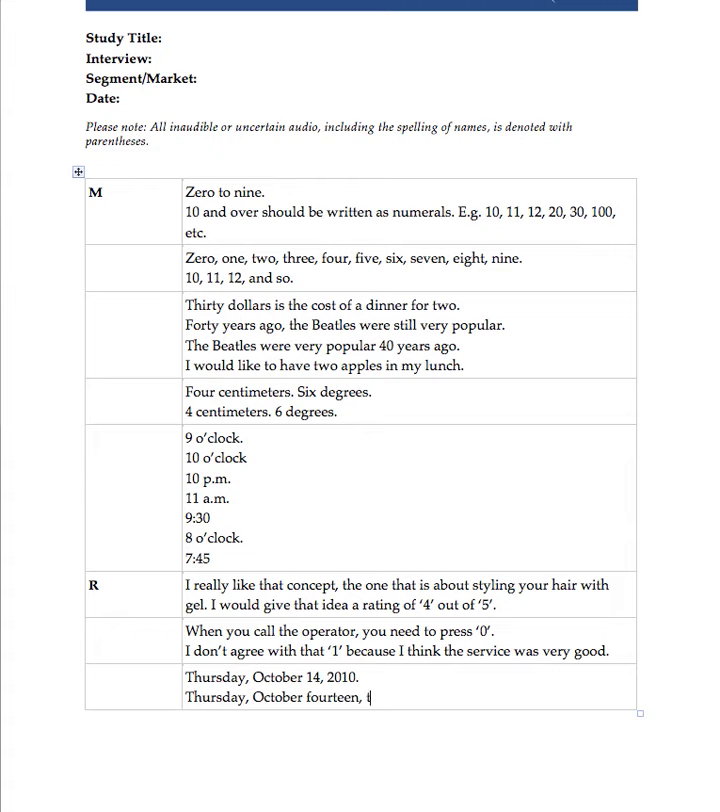
{"action": "type", "text": "wenty Ten."}
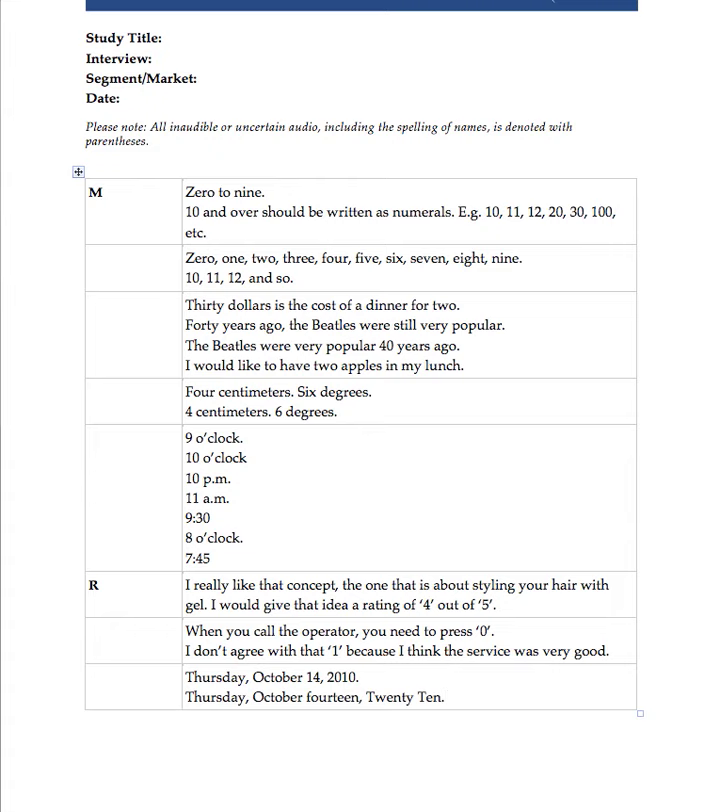
Step: Delete the spelled-out date line together with its line break, keeping only the numeral date
{"action": "key", "text": "shift+Home"}
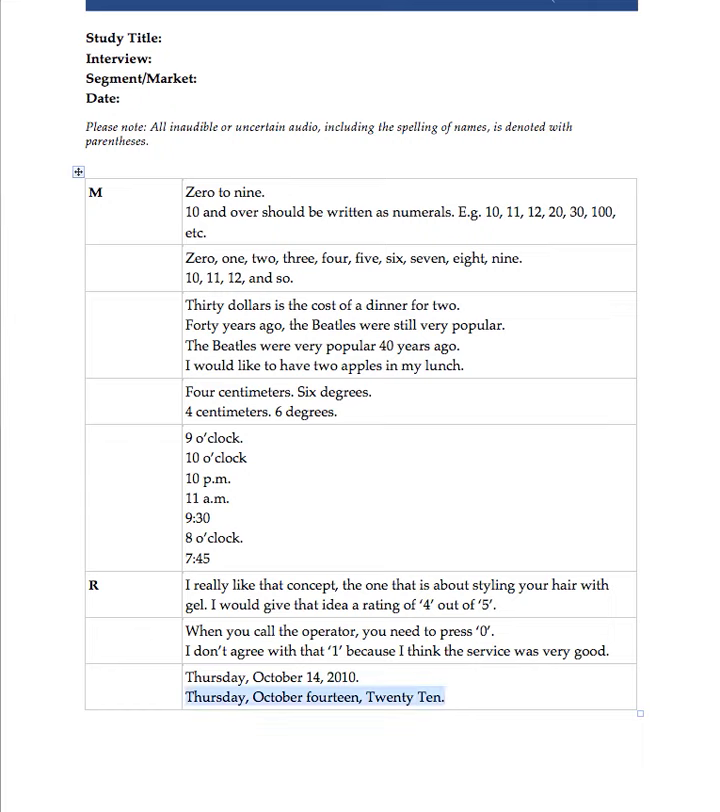
{"action": "key", "text": "BackSpace"}
{"action": "key", "text": "BackSpace"}
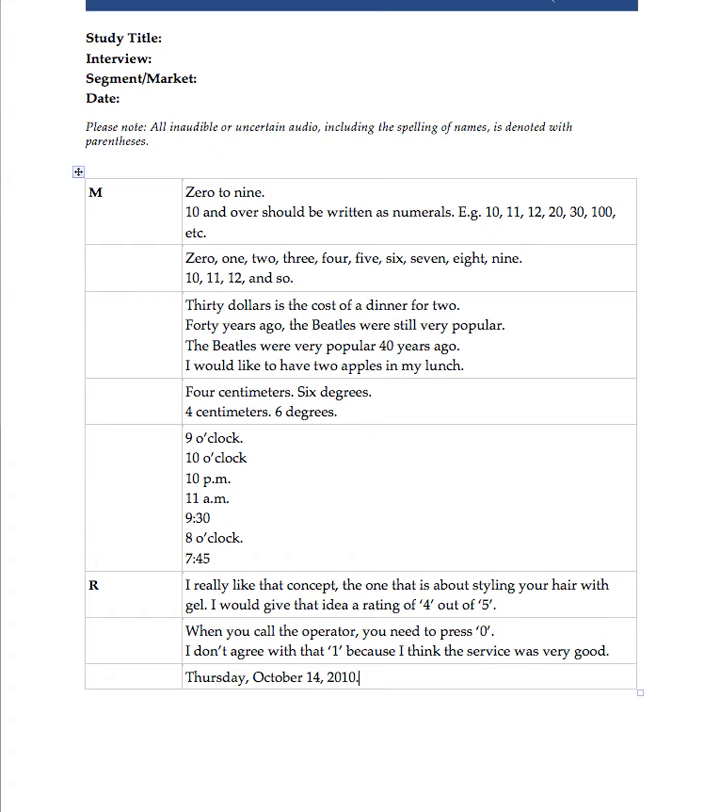